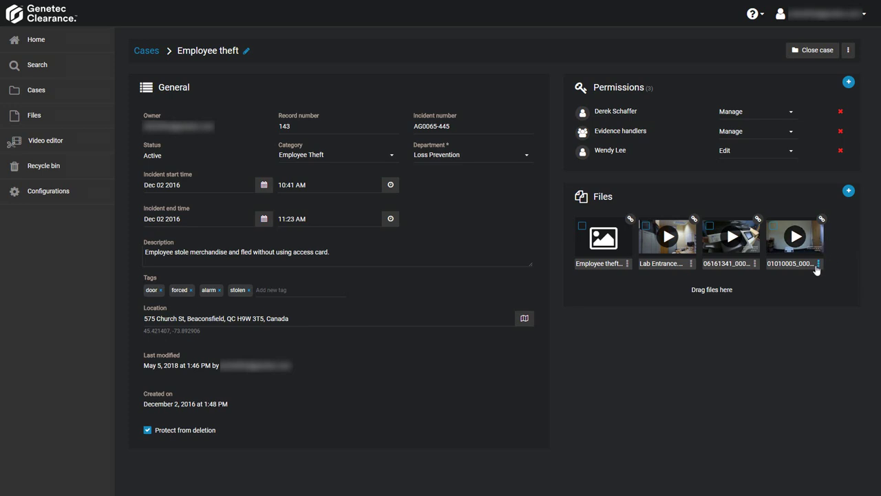
- Open 01010005_0001.MP4 as a redacted copy and bring up the Mask video tools
click(818, 263)
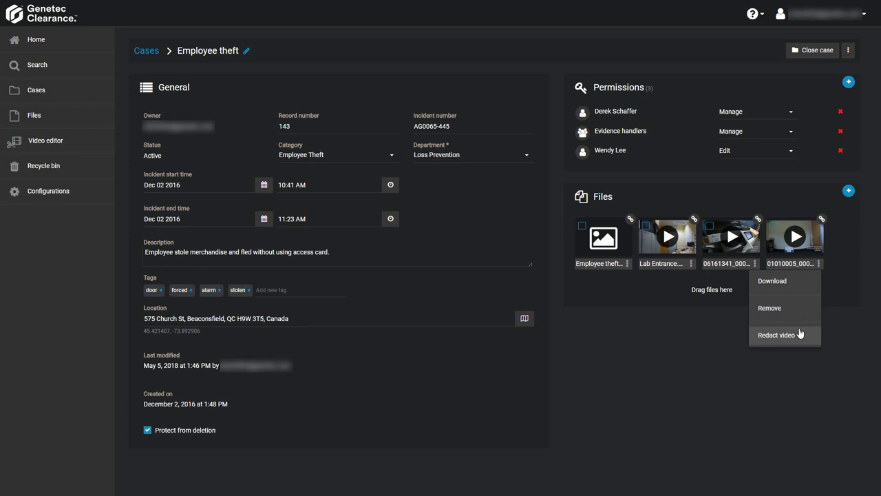
click(776, 336)
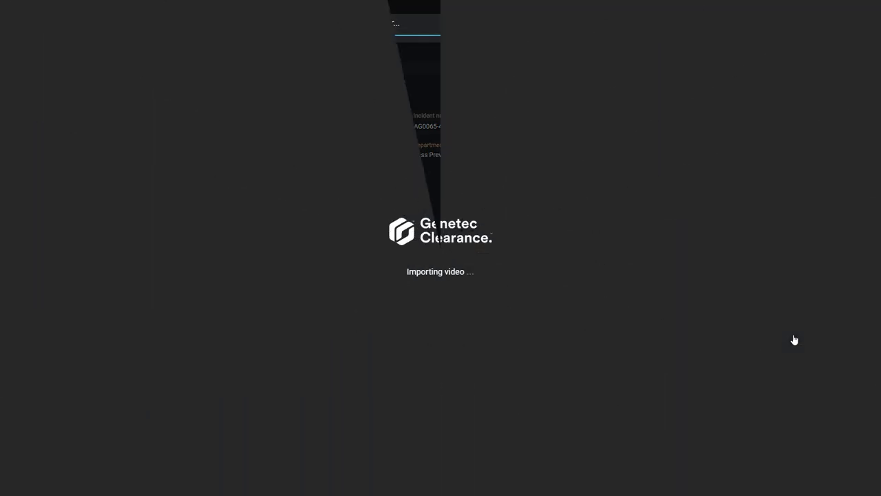
click(551, 83)
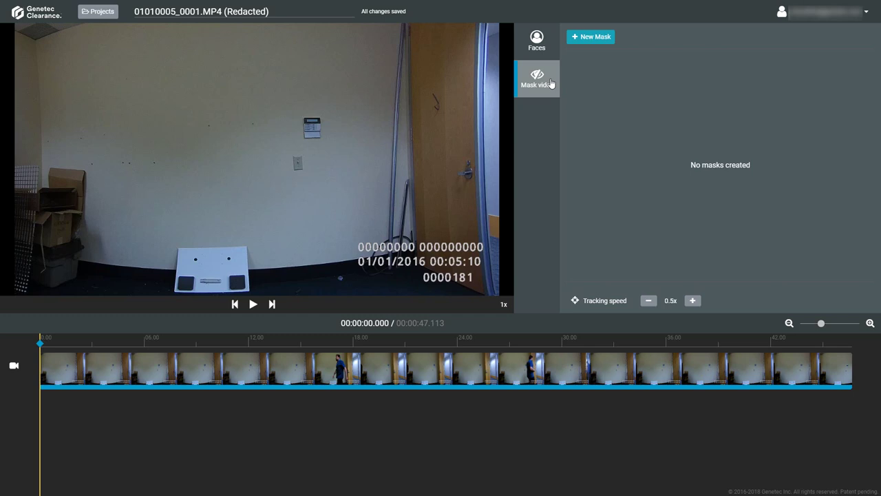
- Scrub and play the clip to find the man, then pause playback
click(45, 368)
drag(47, 369, 268, 397)
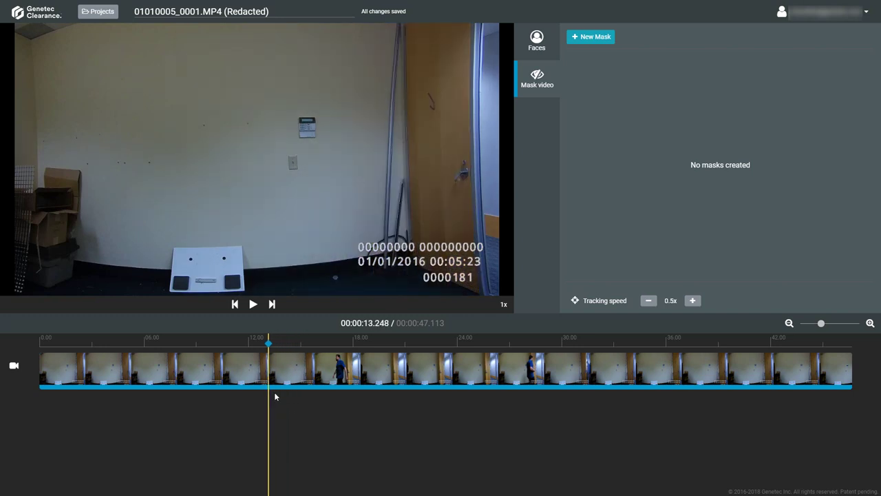
click(254, 309)
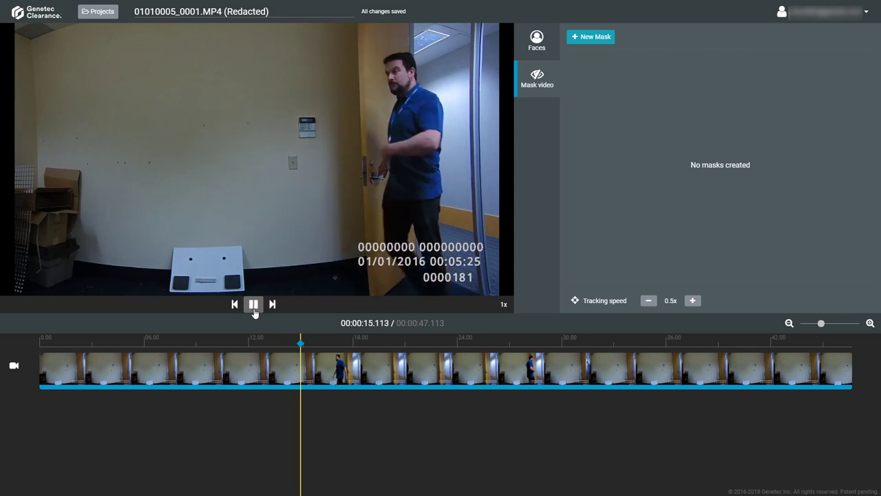
click(253, 306)
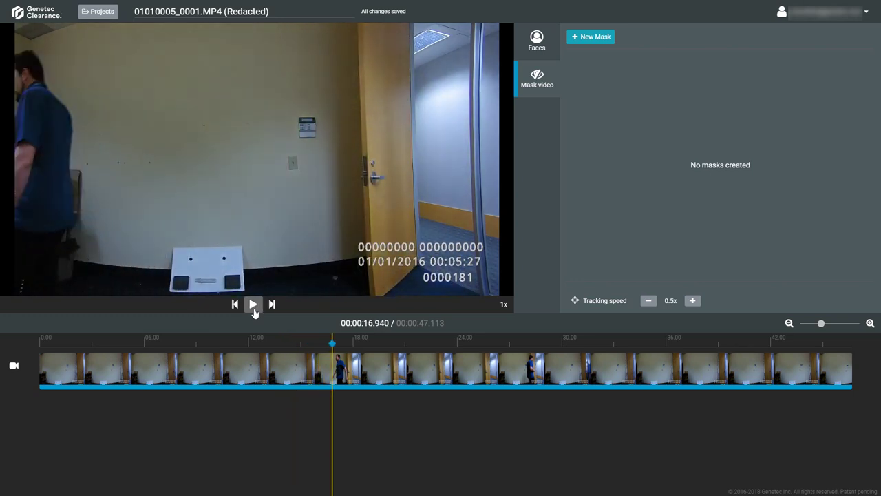
- Step frame by frame to settle precisely on 00:00:17.072
click(234, 308)
click(233, 308)
click(233, 308)
click(233, 309)
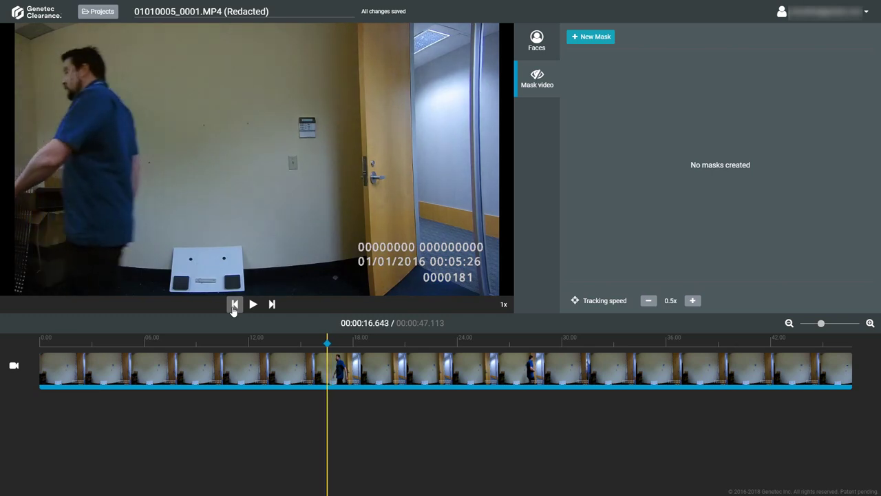
click(272, 307)
click(273, 307)
click(272, 307)
click(272, 307)
click(273, 307)
click(273, 307)
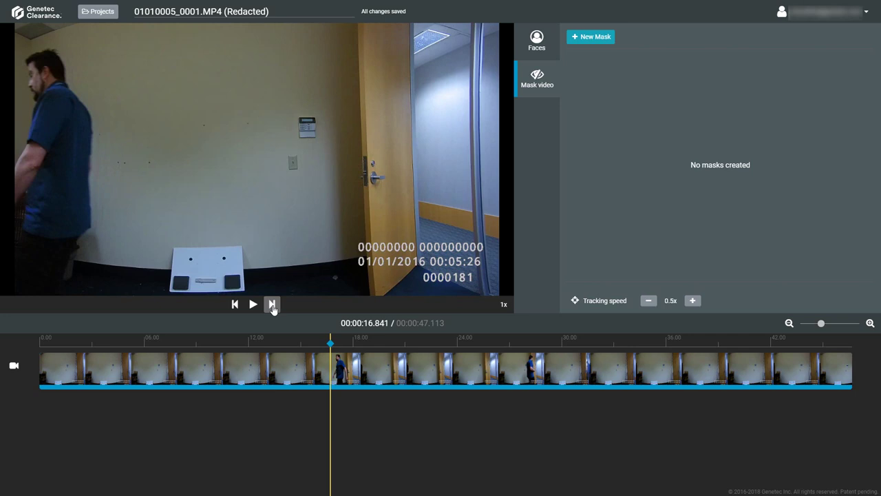
click(272, 307)
click(273, 307)
click(273, 307)
click(273, 307)
click(273, 307)
click(273, 307)
click(273, 307)
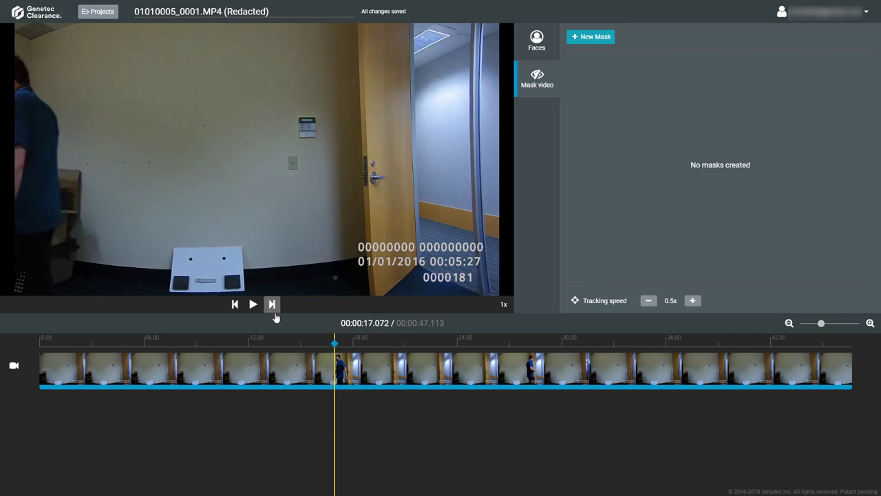
- Zoom into the timeline and move the playhead back to 00:00:11.637, before the man enters
scroll(439, 372, up, 1)
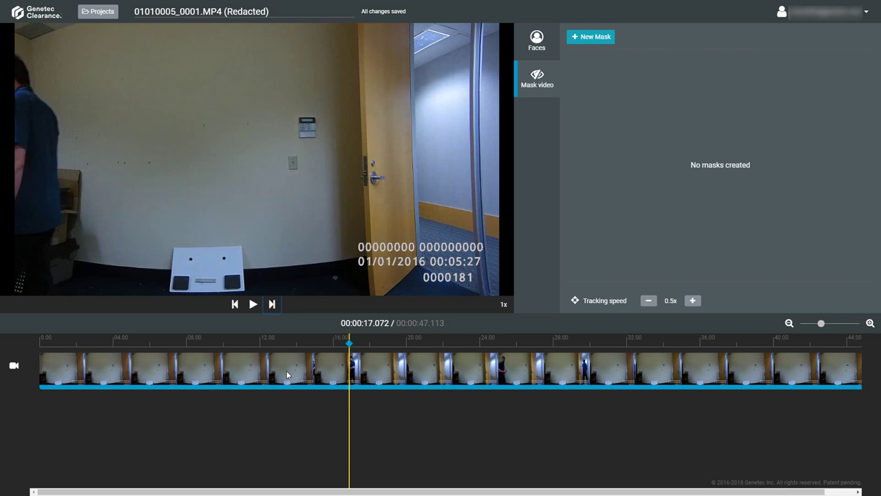
scroll(286, 370, up, 1)
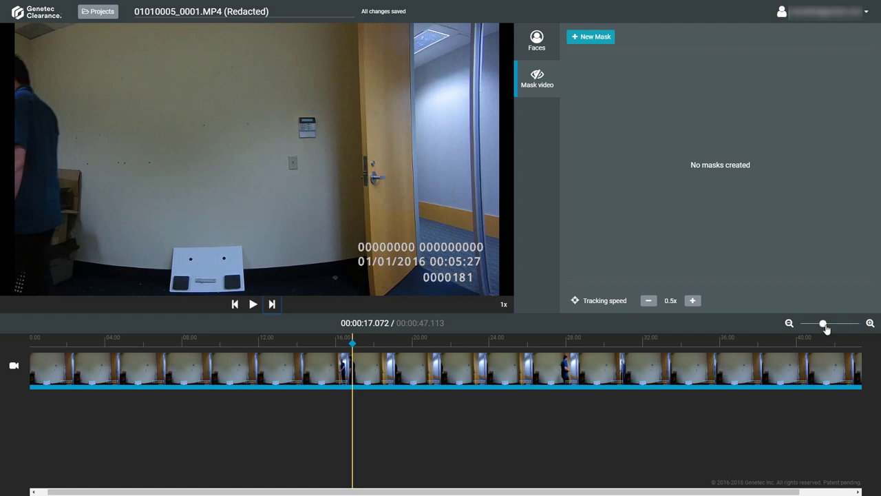
drag(826, 329, 831, 329)
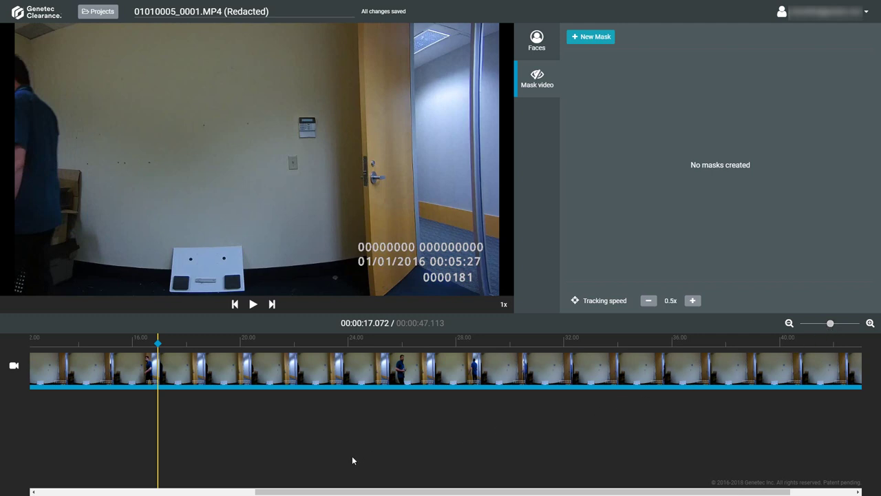
drag(293, 492, 157, 479)
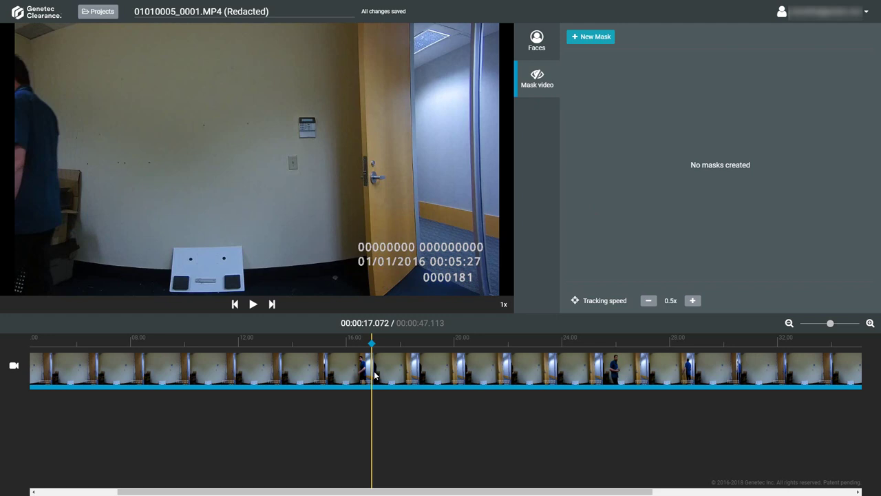
drag(370, 372, 225, 373)
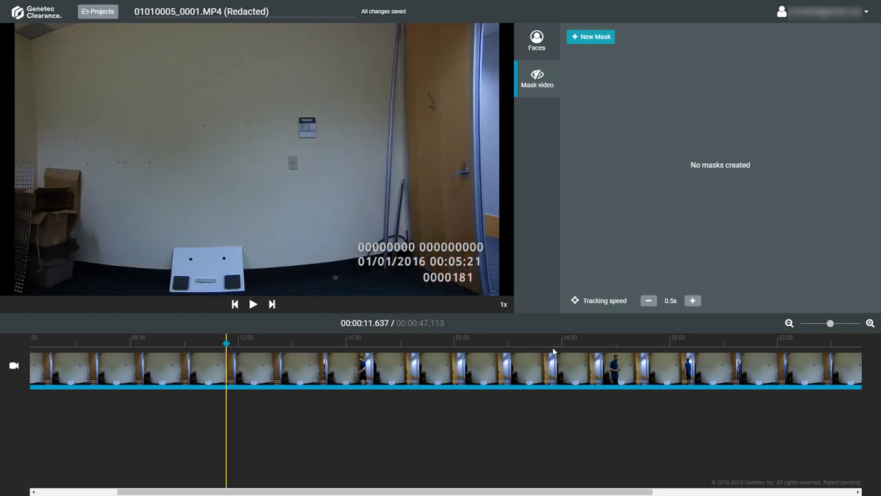
- Add Mask #01 starting at 00:00:11.637
click(599, 38)
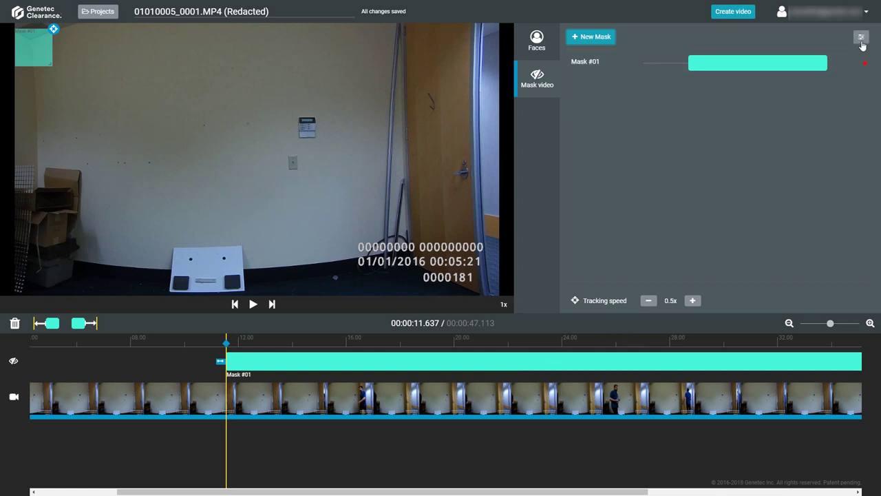
- Switch Mask #01's type from Black box to Blurred and raise blur strength to High
click(862, 38)
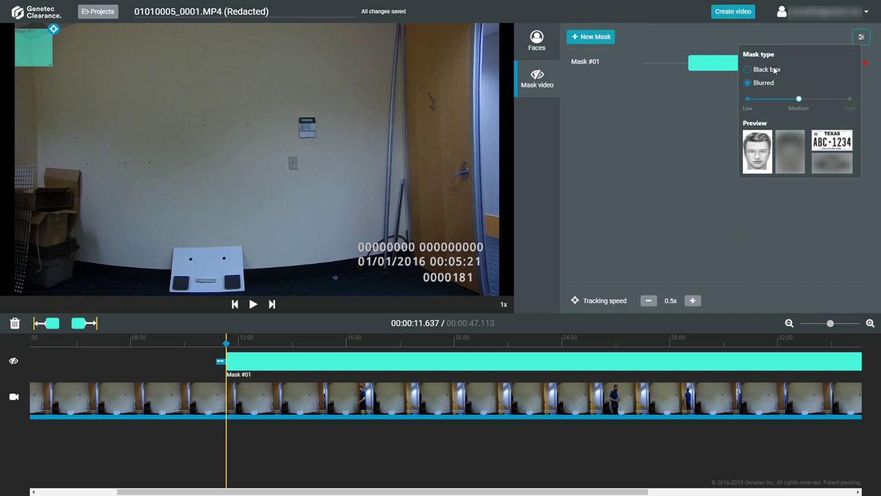
click(749, 70)
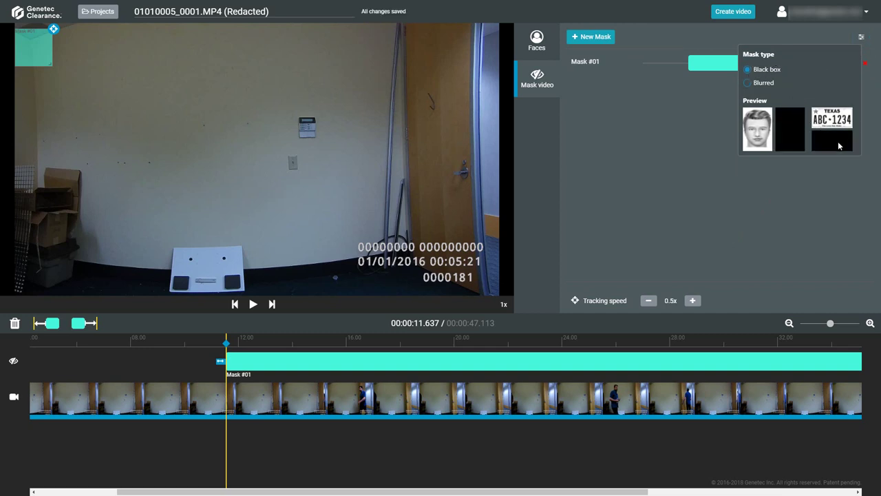
click(749, 84)
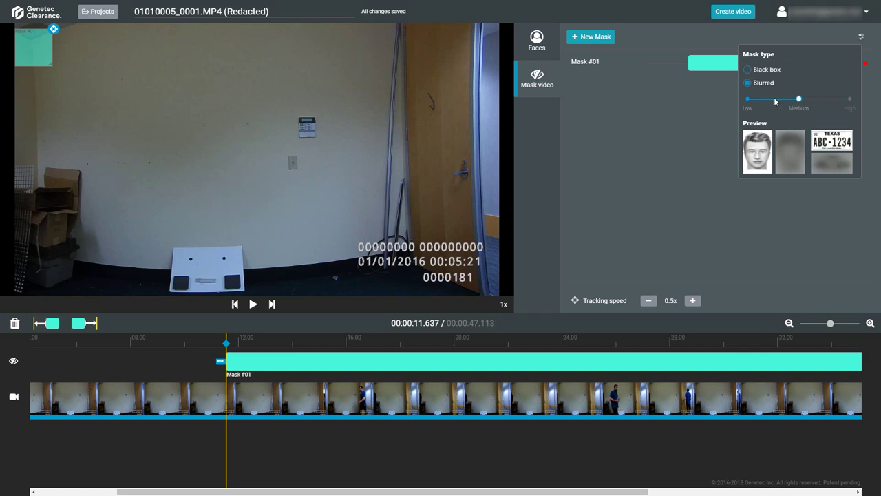
click(745, 111)
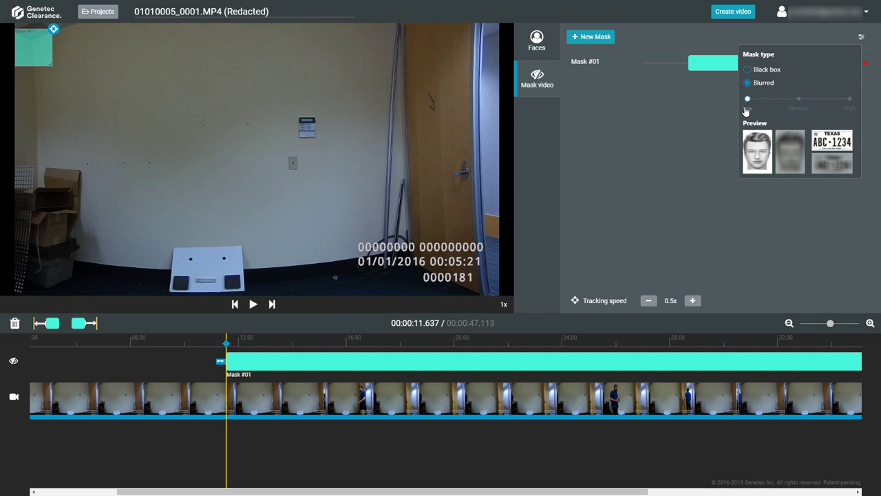
click(801, 111)
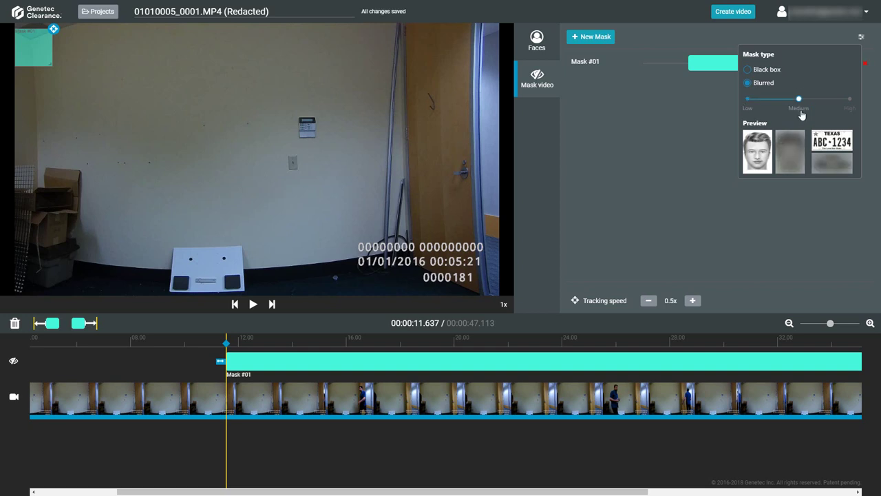
click(850, 114)
- Enlarge Mask #01 and position it over the door at the upper right
click(690, 117)
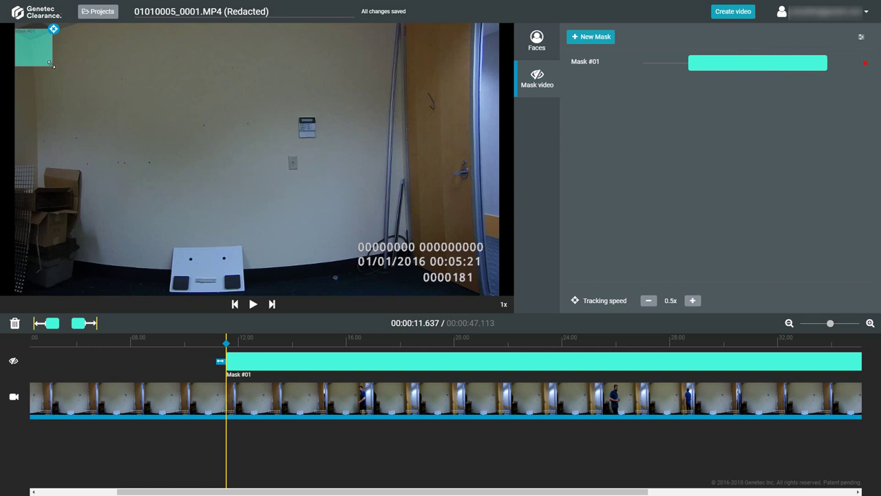
drag(53, 66, 90, 97)
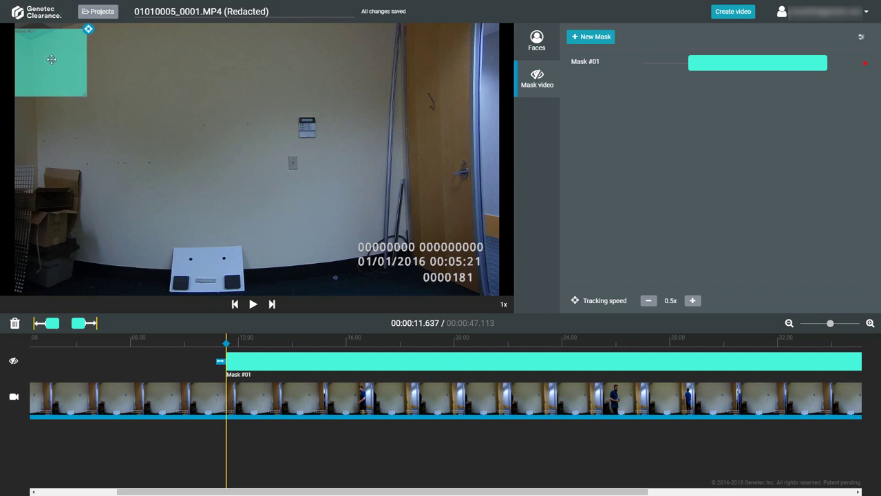
drag(52, 60, 461, 101)
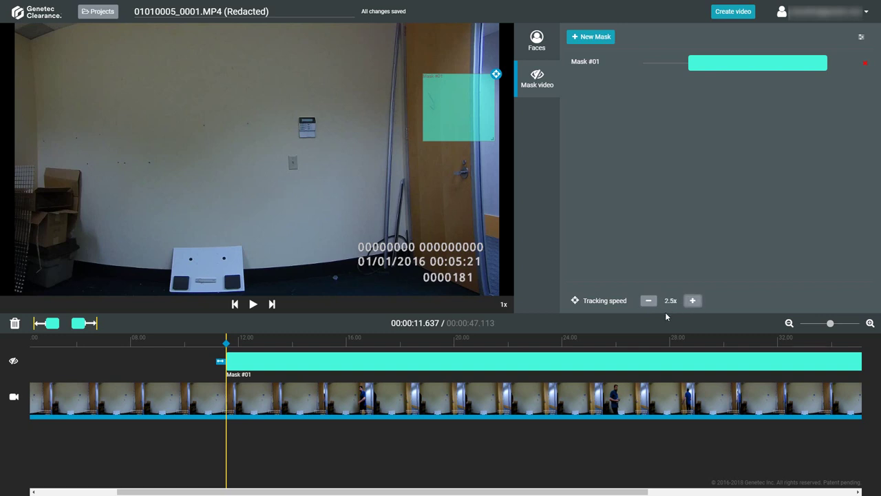
- Lower the tracking speed down to 0.4x
click(647, 303)
click(647, 303)
click(647, 303)
click(647, 303)
click(647, 303)
click(647, 303)
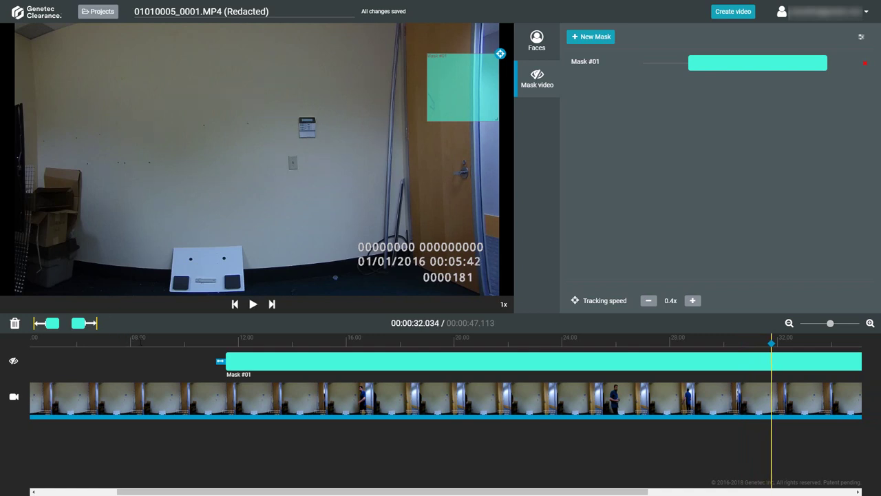
- Trim Mask #01 to run from about 00:00:12.237 to 00:00:31.271
drag(221, 362, 240, 366)
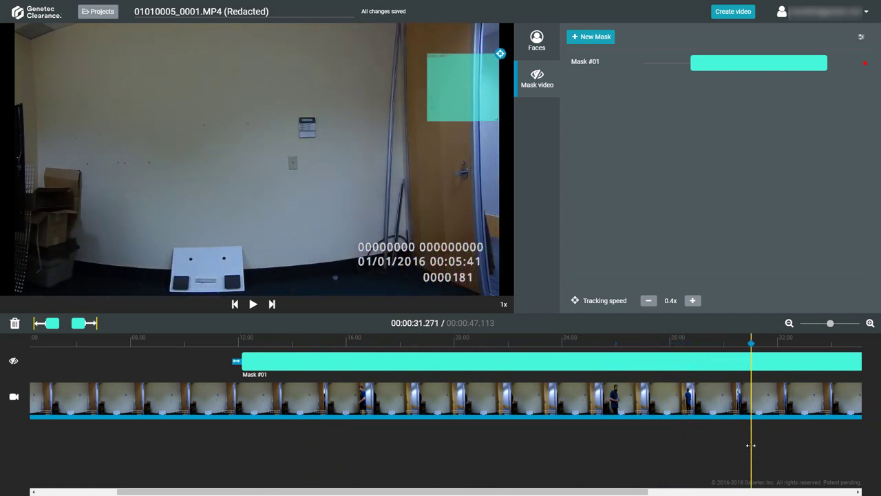
click(85, 324)
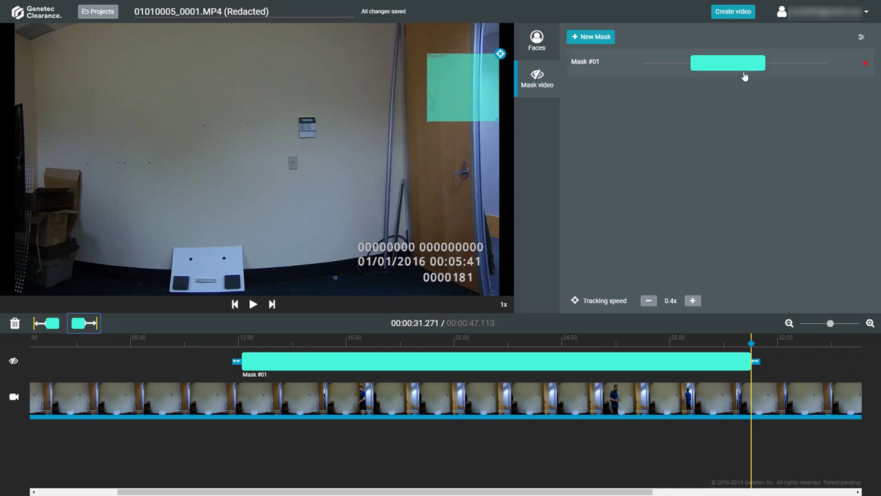
click(801, 75)
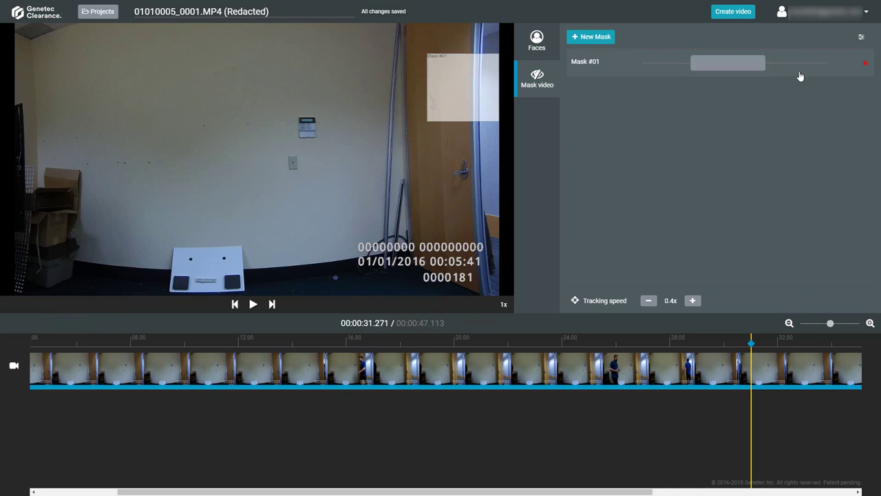
click(800, 76)
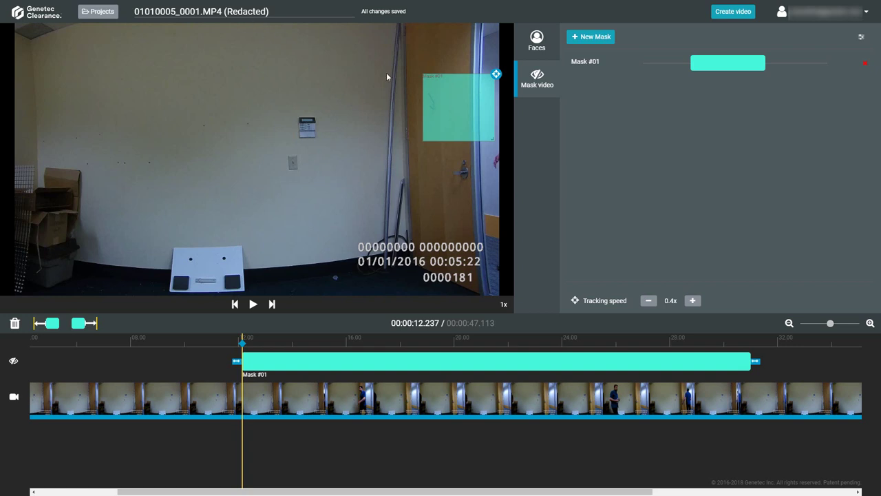
- Render the redacted video, viewing the progress details before hiding them
click(751, 16)
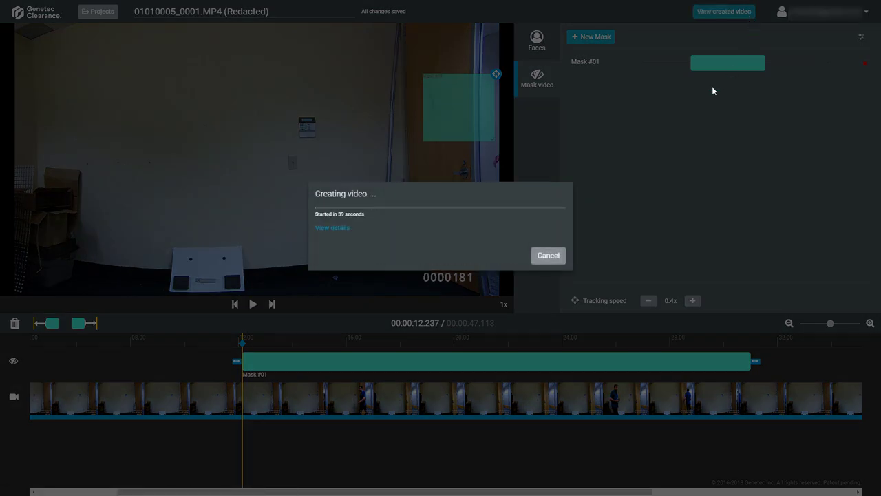
click(322, 228)
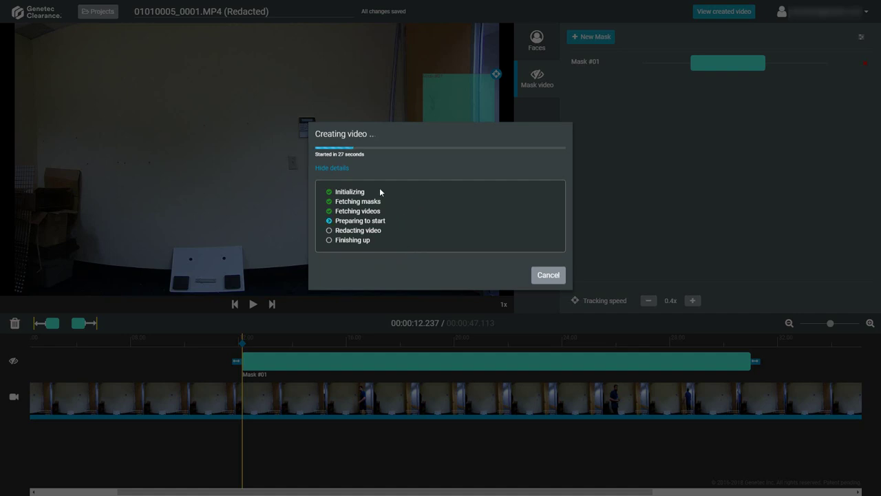
click(342, 168)
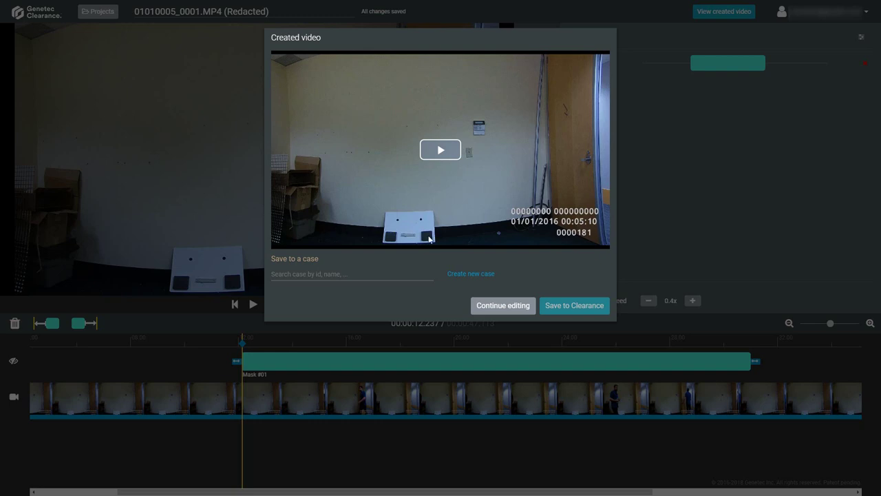
- Search cases for 'theft' and pick 30 - Employee theft as the destination
click(352, 275)
text(theft)
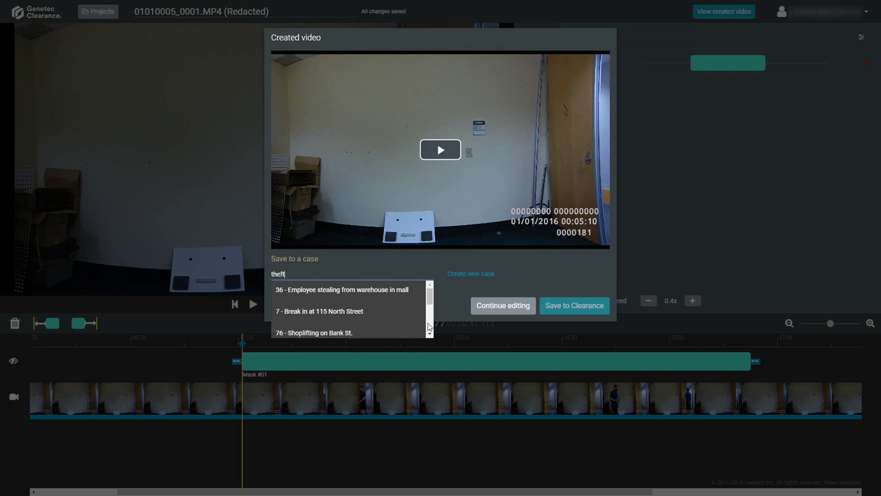
scroll(356, 333, down, 2)
click(349, 327)
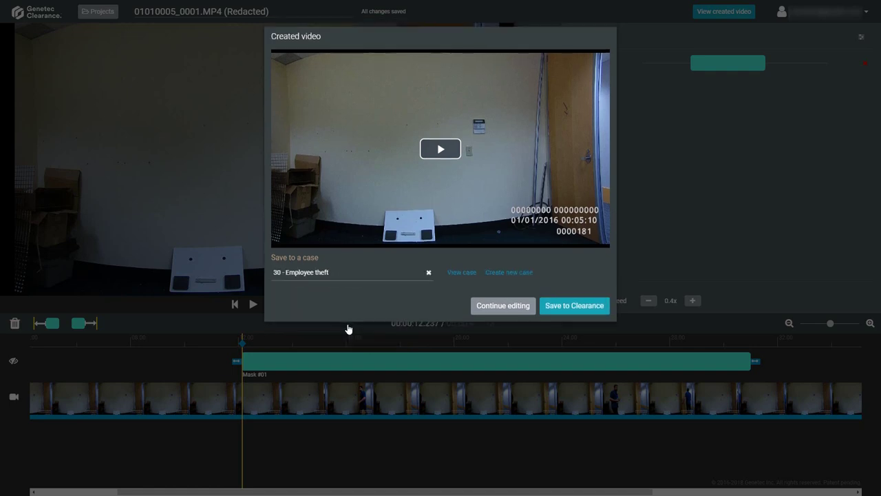
- Save the redacted video to a new Crime Investigation case named 'Employee in stock room'
click(507, 274)
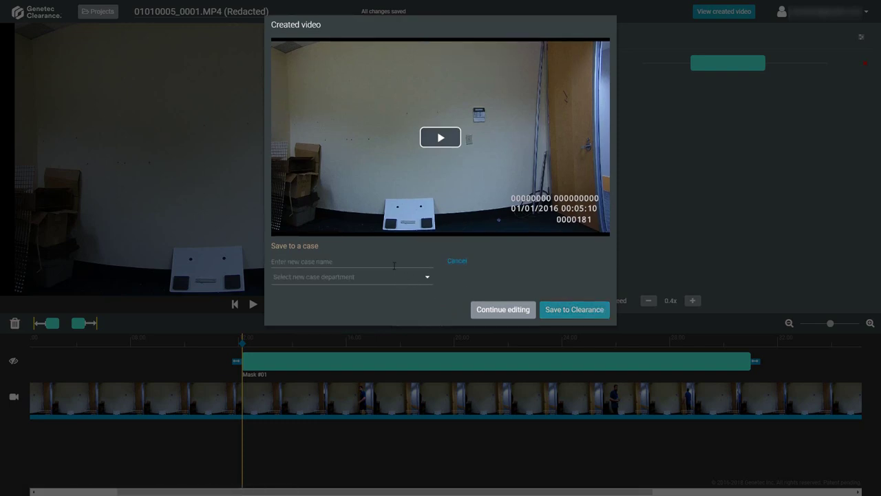
click(394, 265)
text(Employee)
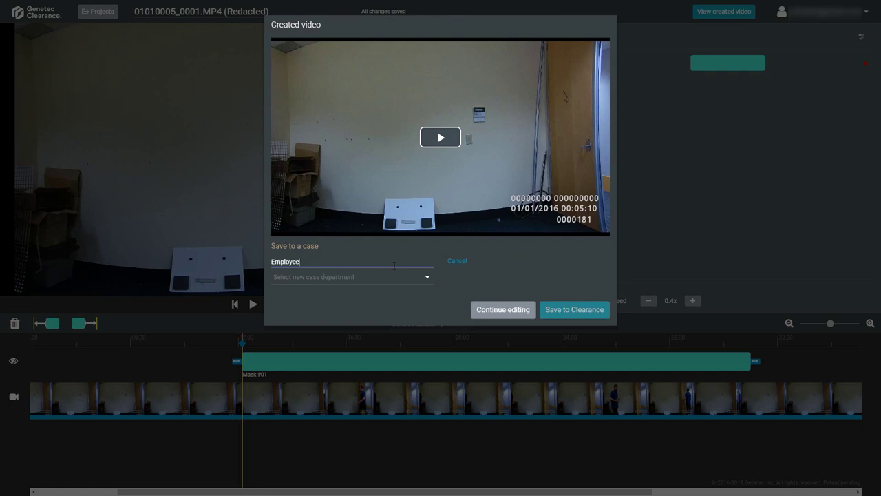
text( in stock room)
click(354, 278)
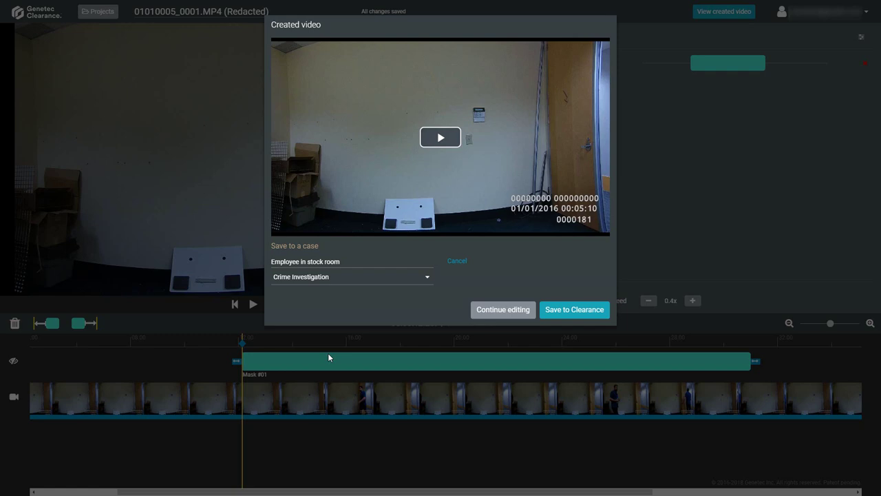
click(590, 317)
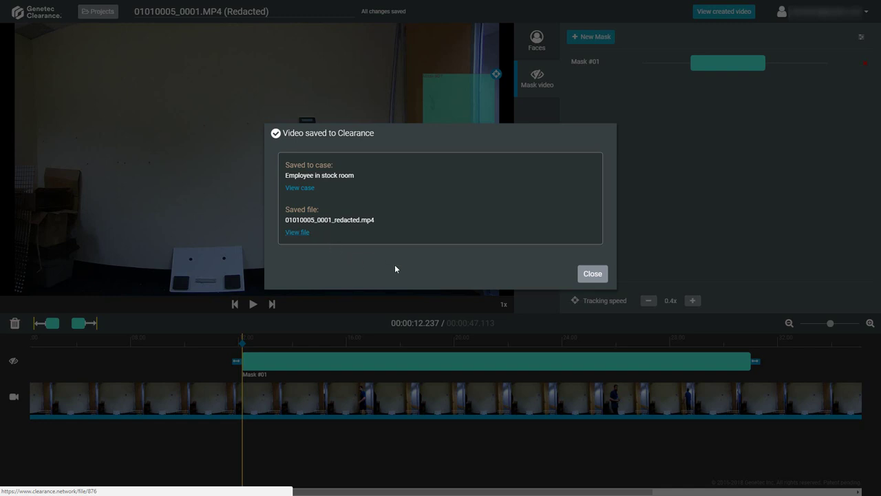
- Close the 'Video saved to Clearance' confirmation for 01010005_0001_redacted.mp4
click(590, 278)
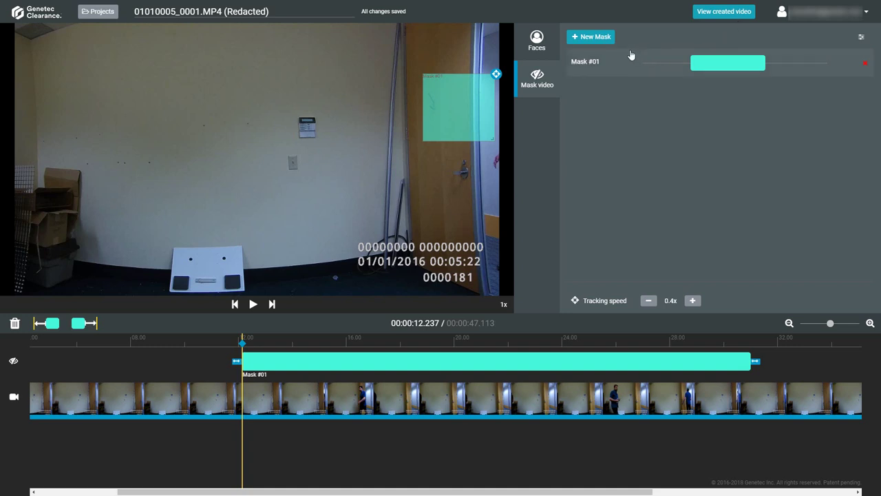
- Add a second mask, Mask #02, starting at 00:00:12.237 alongside Mask #01
click(614, 44)
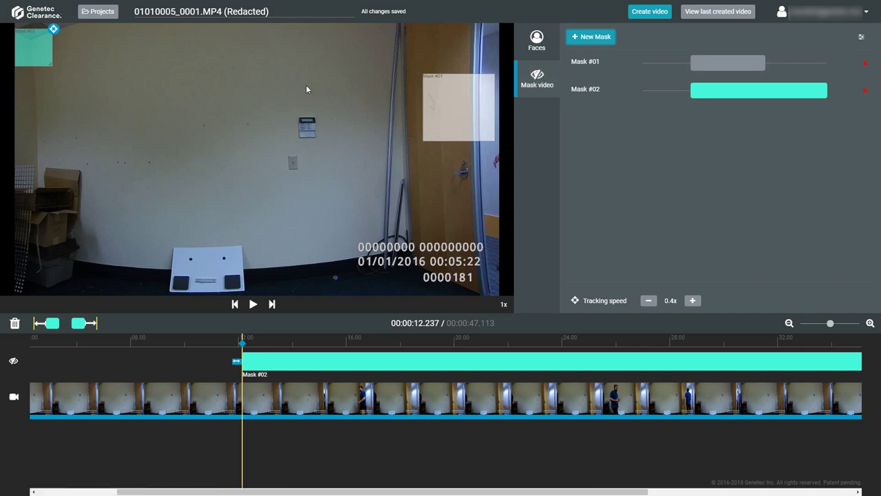
- Return from the redaction editor to the All projects page showing four redacted projects
click(106, 19)
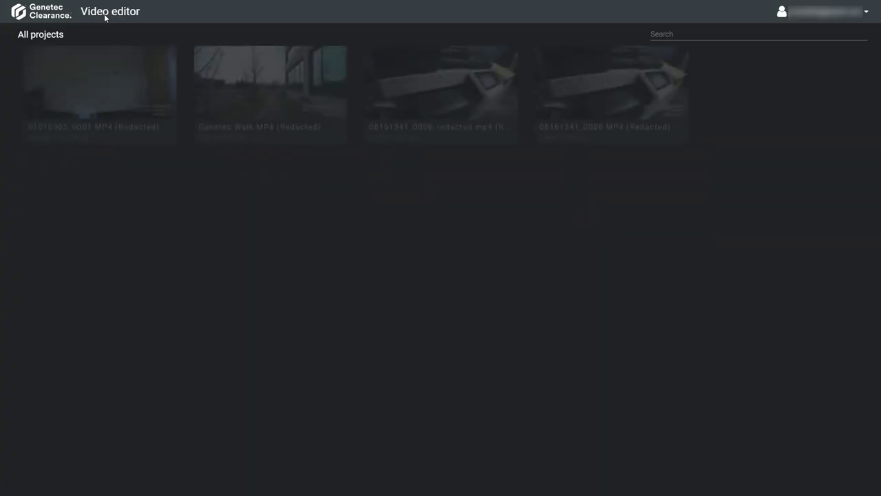